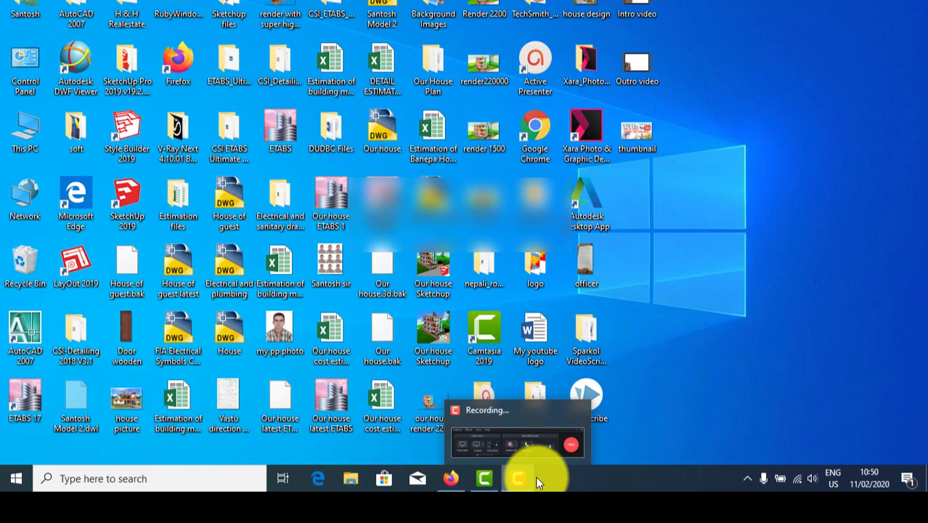
# Bring up Firefox, choose the second saved Google account, and focus its password field
pyautogui.click(448, 472)
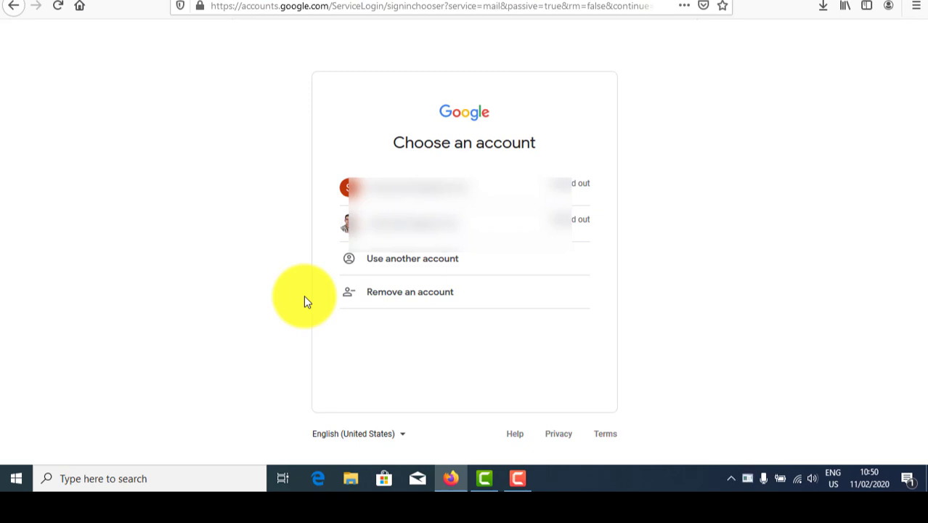
pyautogui.click(460, 226)
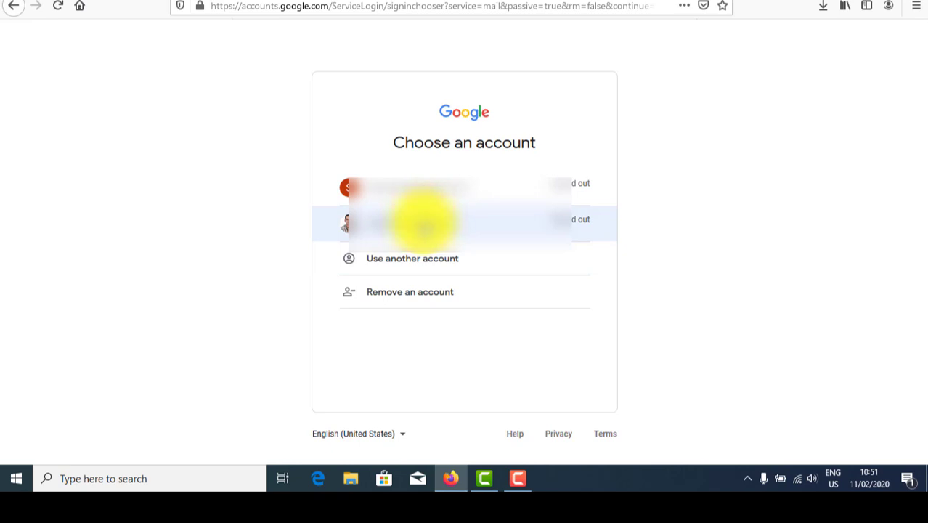
pyautogui.click(423, 222)
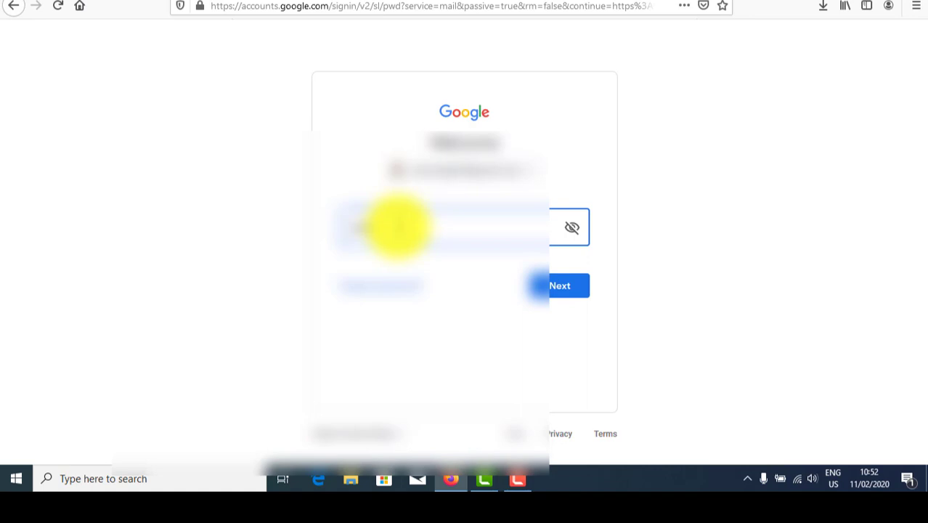
pyautogui.click(398, 227)
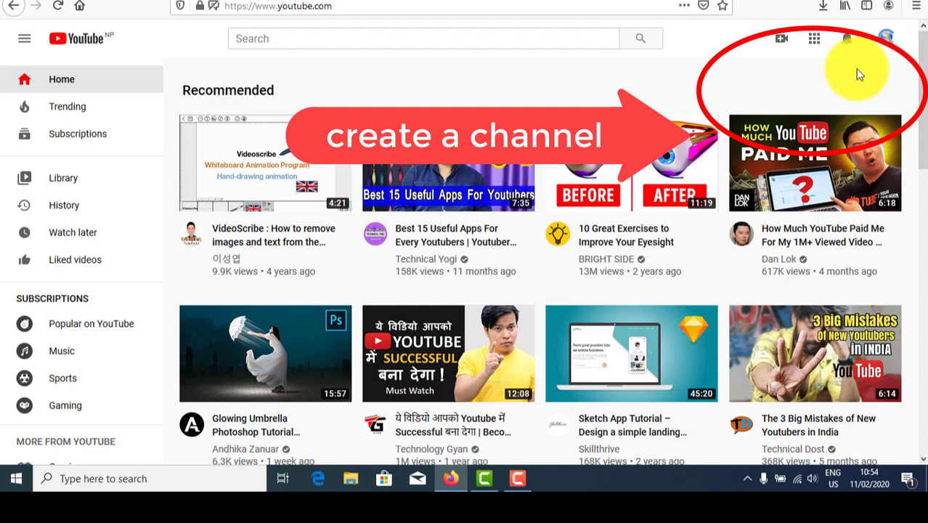
# Open the account menu from the profile avatar on the YouTube home page
pyautogui.click(886, 40)
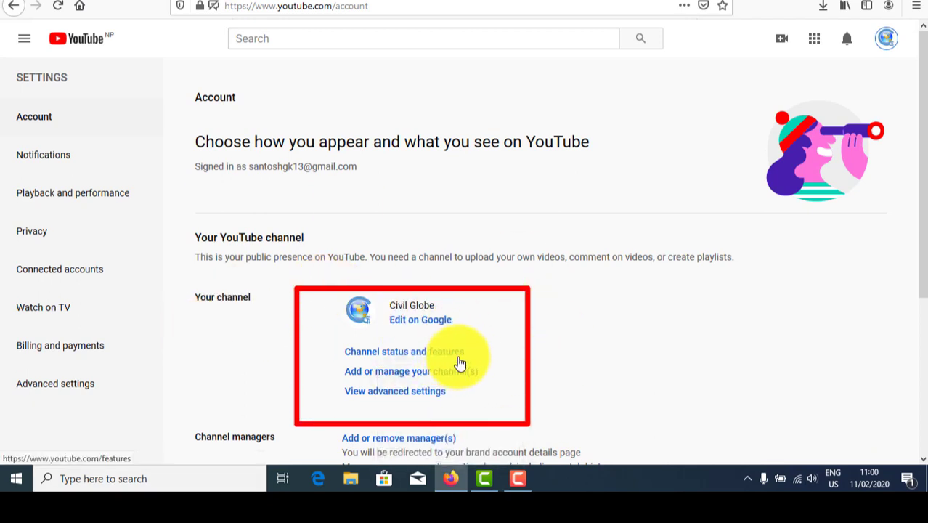
# Scroll the Account settings page down to the Your YouTube channel section
pyautogui.scroll(-2, 374, 326)
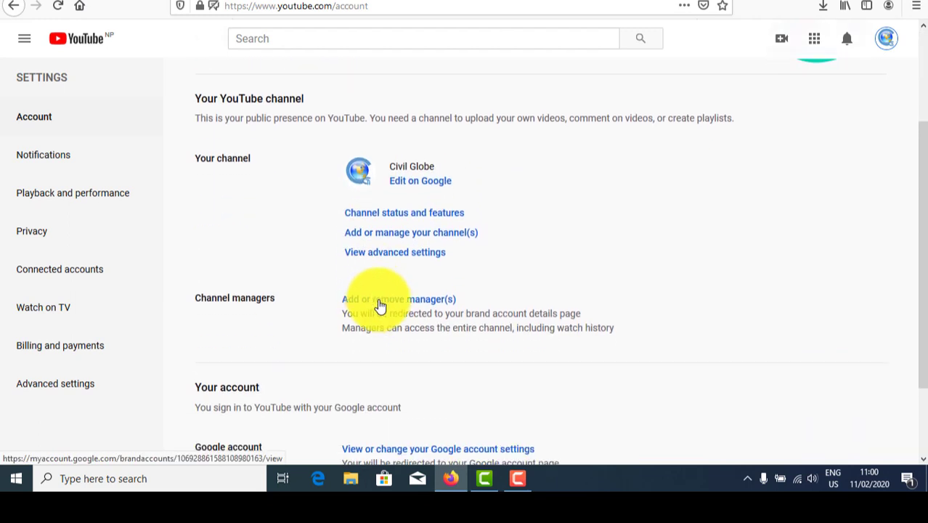
# Edit the name on Google, keep it as 'Civil Globe', and confirm with OK
pyautogui.click(413, 187)
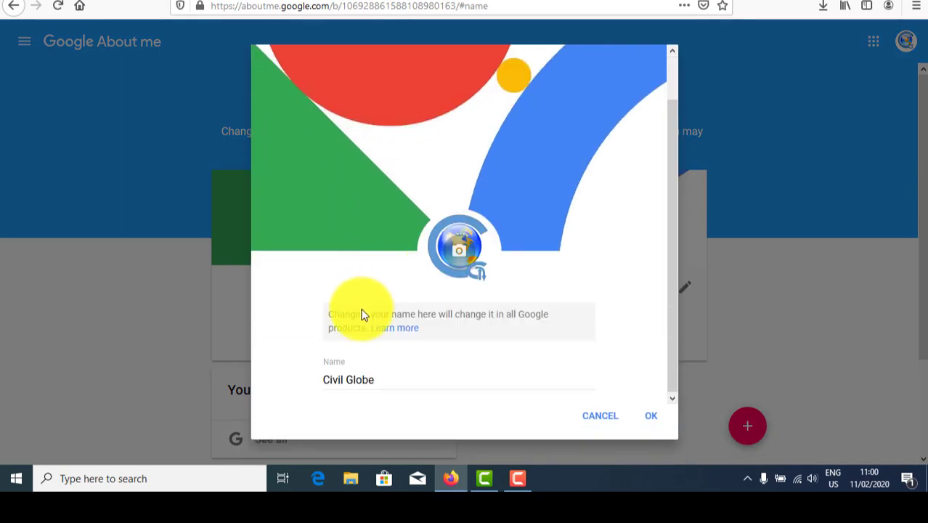
pyautogui.click(383, 380)
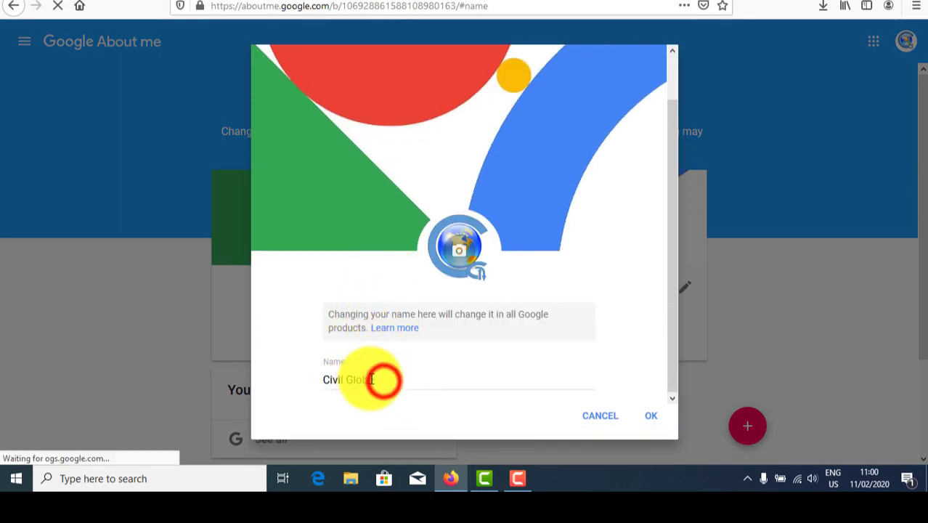
pyautogui.moveTo(384, 380); pyautogui.dragTo(311, 379)
pyautogui.click(406, 377)
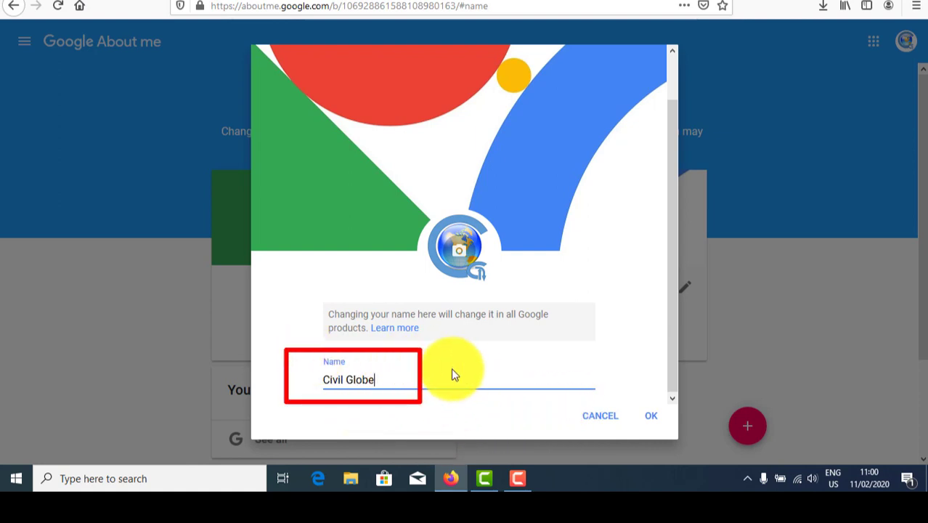
pyautogui.click(654, 418)
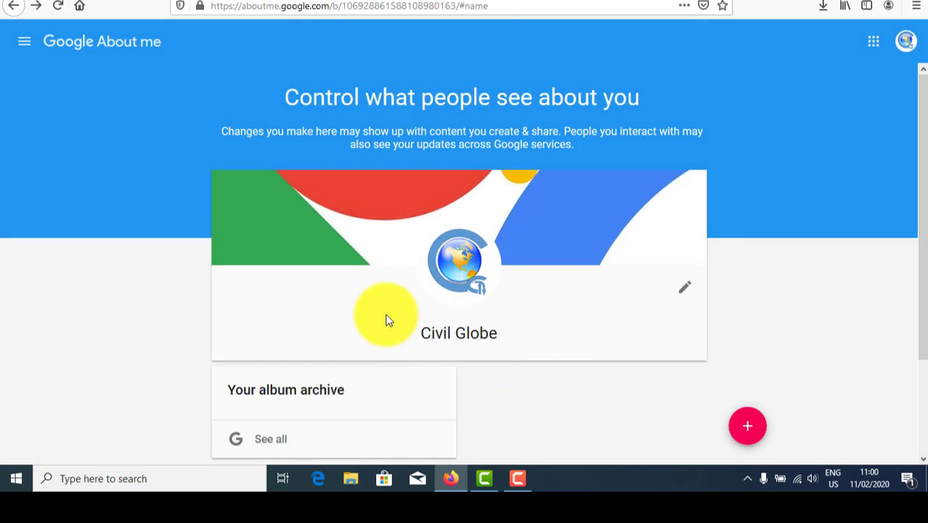
pyautogui.scroll(-2, 361, 311)
# Return to YouTube account settings and open the Channel status and features page
pyautogui.click(20, 7)
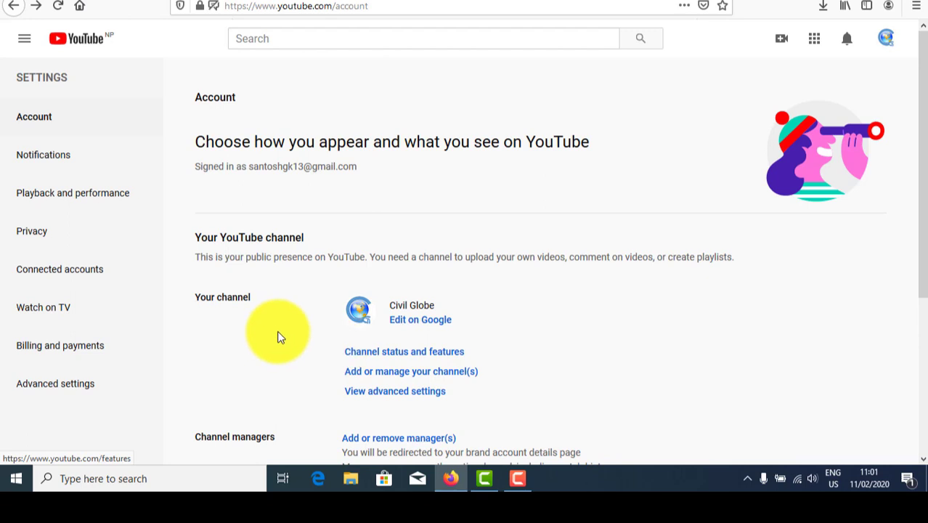
pyautogui.scroll(-3, 278, 337)
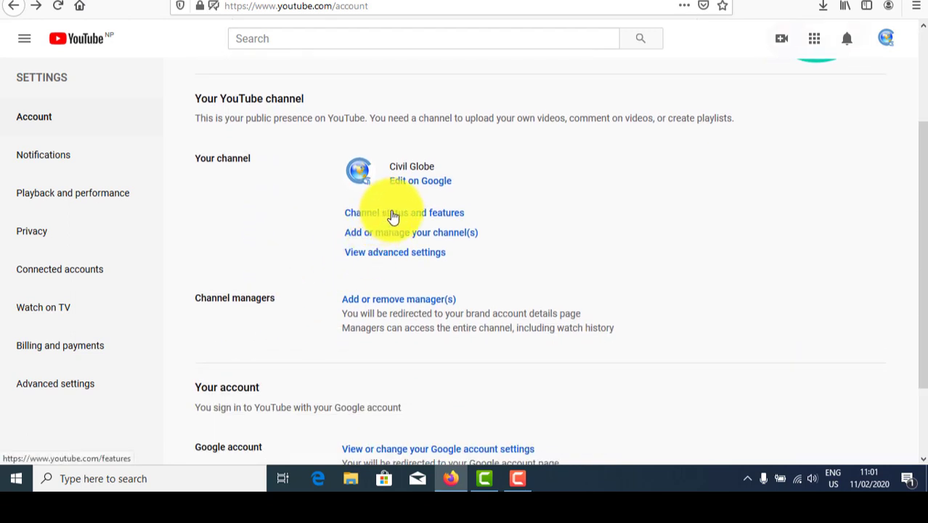
pyautogui.click(392, 217)
pyautogui.click(392, 215)
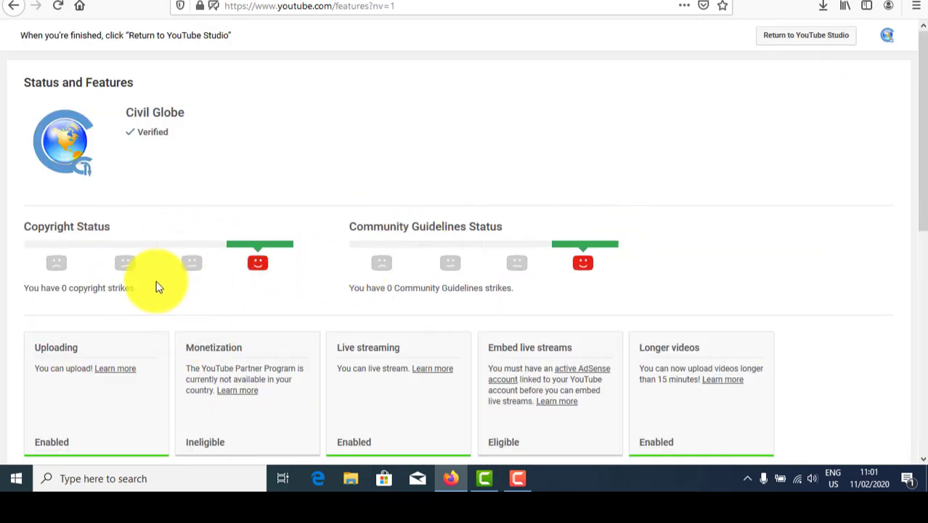
# Scroll through the strike and feature eligibility cards for uploading, live streaming and longer videos
pyautogui.scroll(-3, 173, 324)
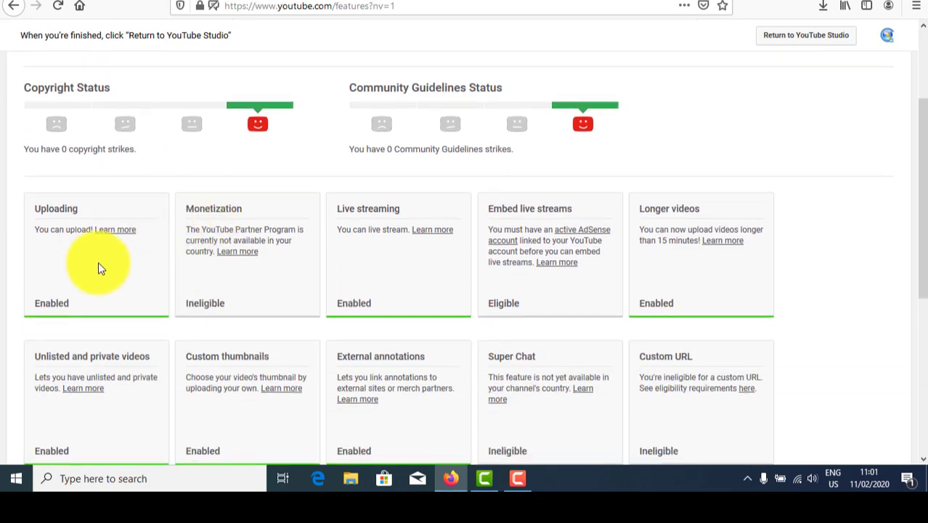
pyautogui.scroll(2, 101, 273)
pyautogui.scroll(-4, 101, 276)
pyautogui.moveTo(485, 478)
pyautogui.scroll(3, 82, 328)
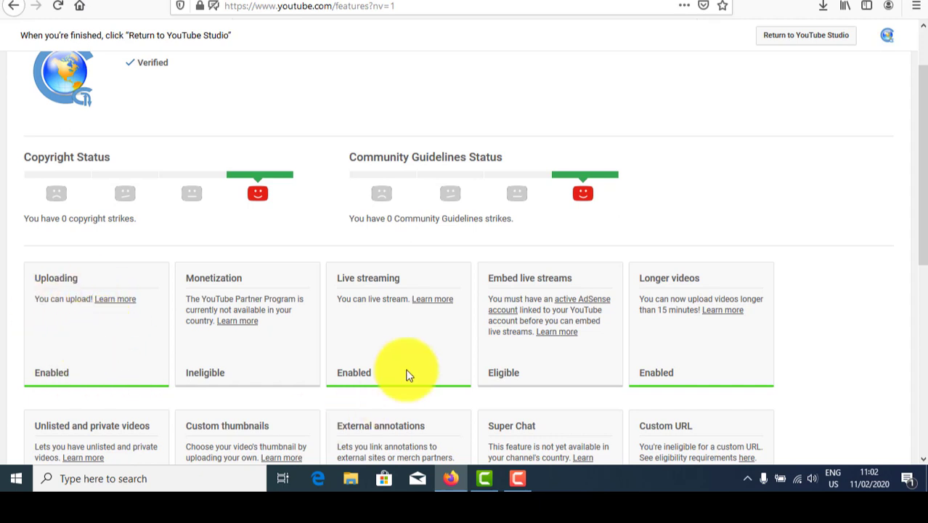
pyautogui.scroll(-2, 377, 330)
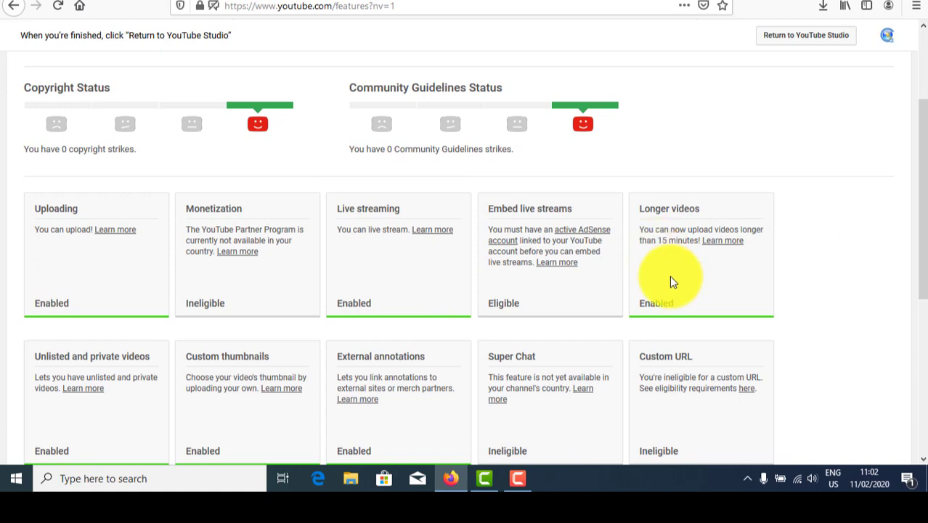
pyautogui.scroll(-2, 663, 218)
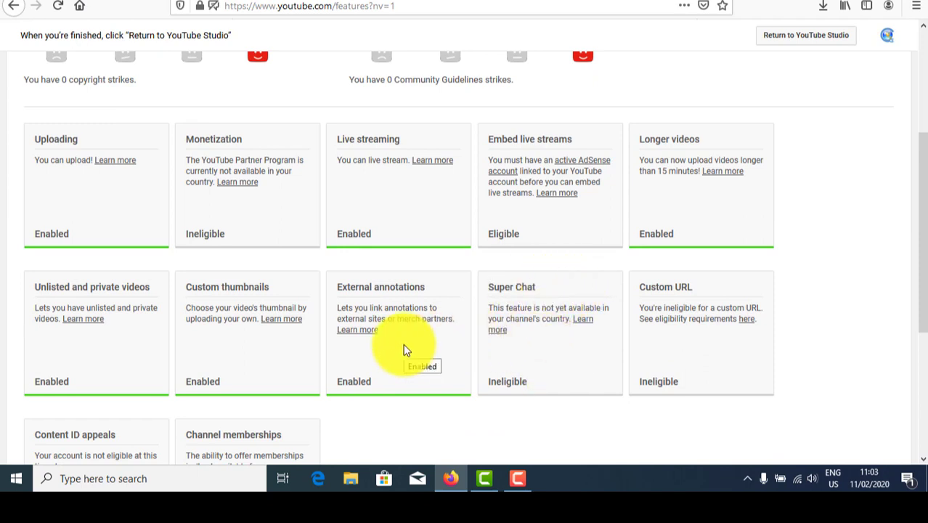
pyautogui.scroll(-3, 403, 348)
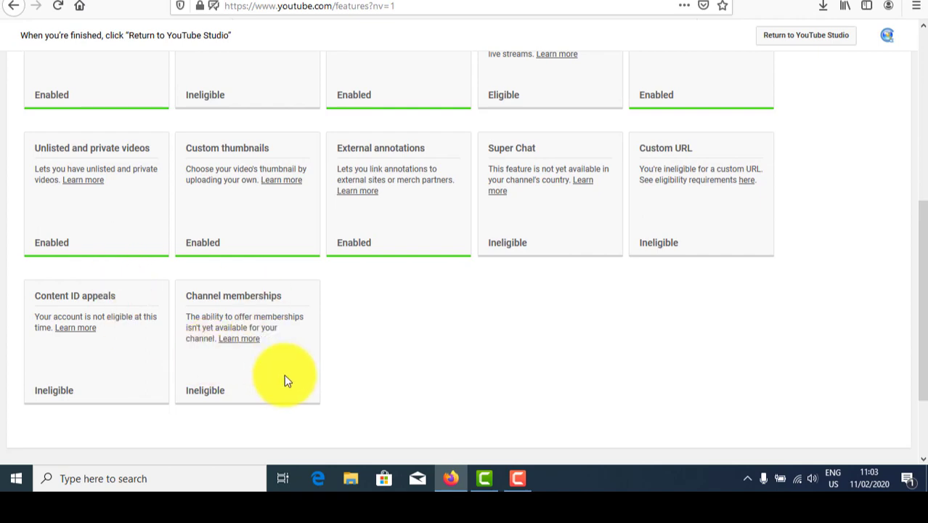
pyautogui.scroll(6, 143, 348)
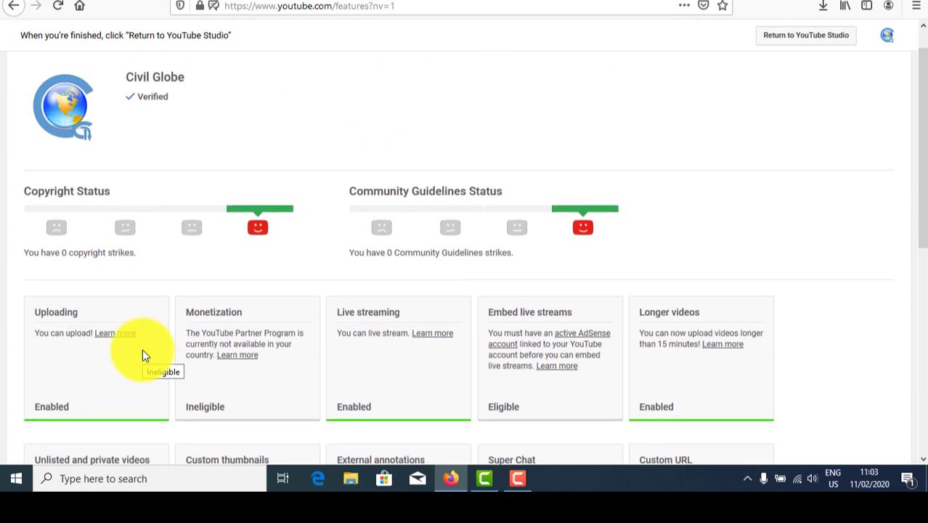
pyautogui.scroll(-2, 222, 299)
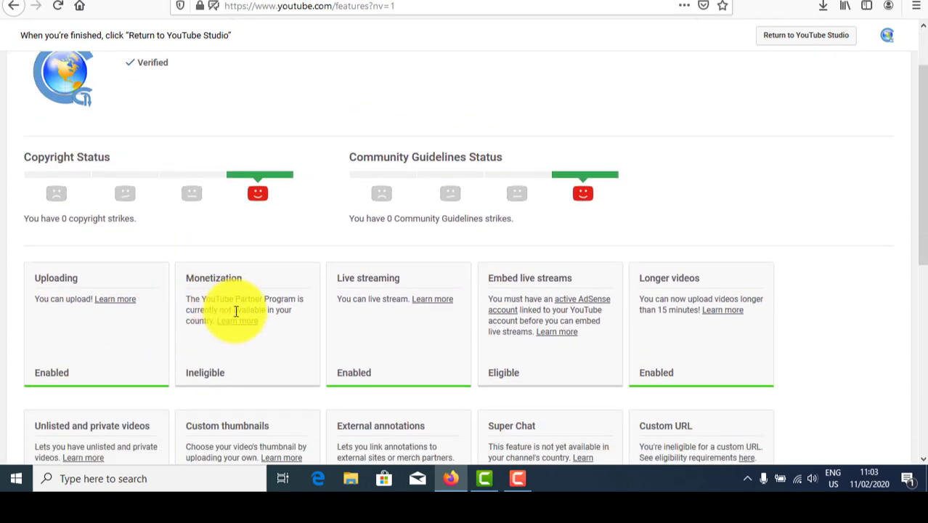
pyautogui.scroll(-2, 232, 311)
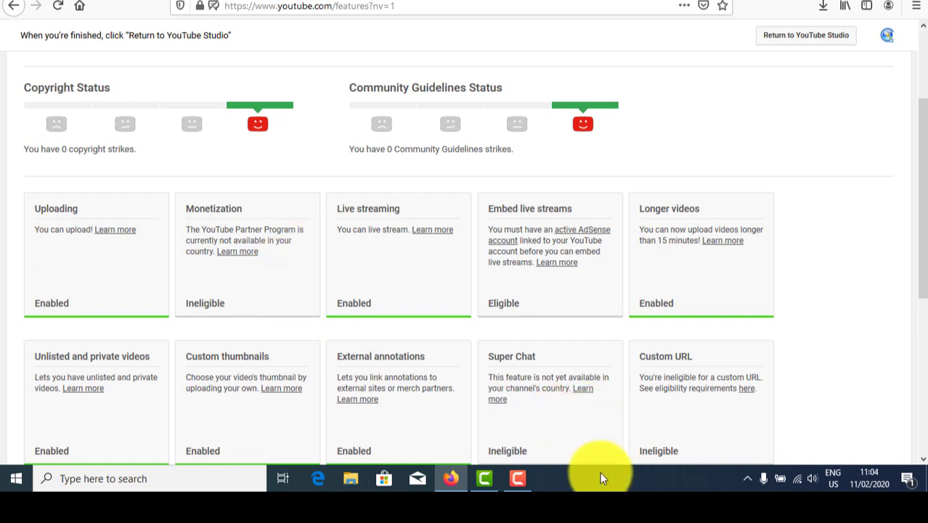
# Check the 0 copyright and 0 Community Guidelines strike meters, then pause the screen recording
pyautogui.scroll(3, 191, 256)
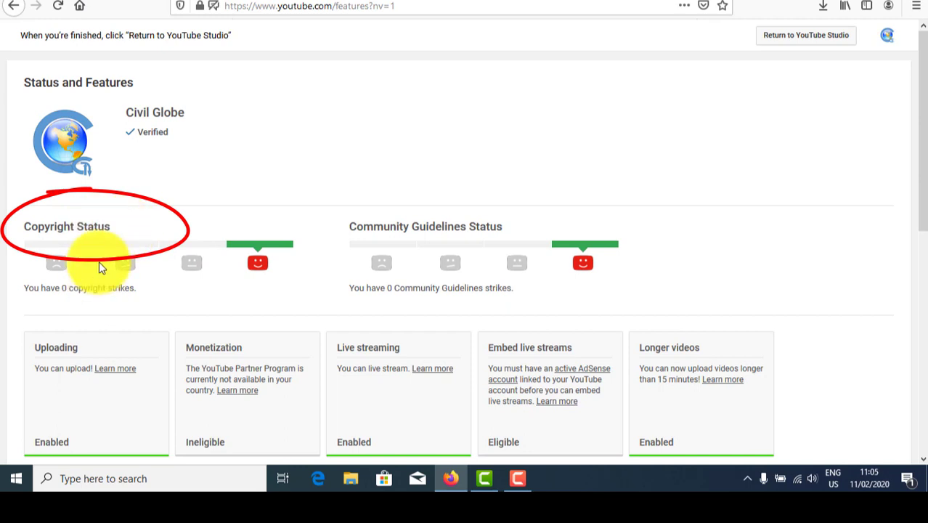
pyautogui.scroll(-2, 100, 263)
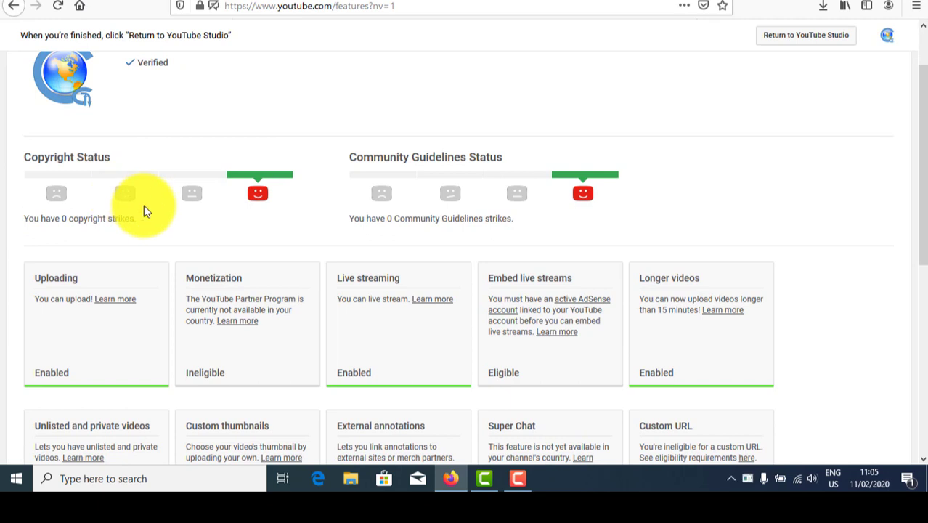
pyautogui.scroll(2, 143, 205)
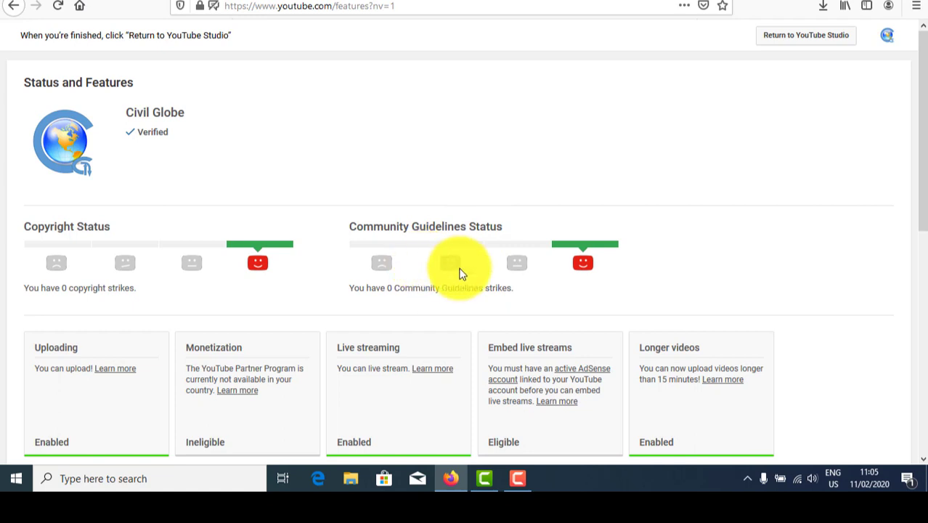
pyautogui.click(517, 478)
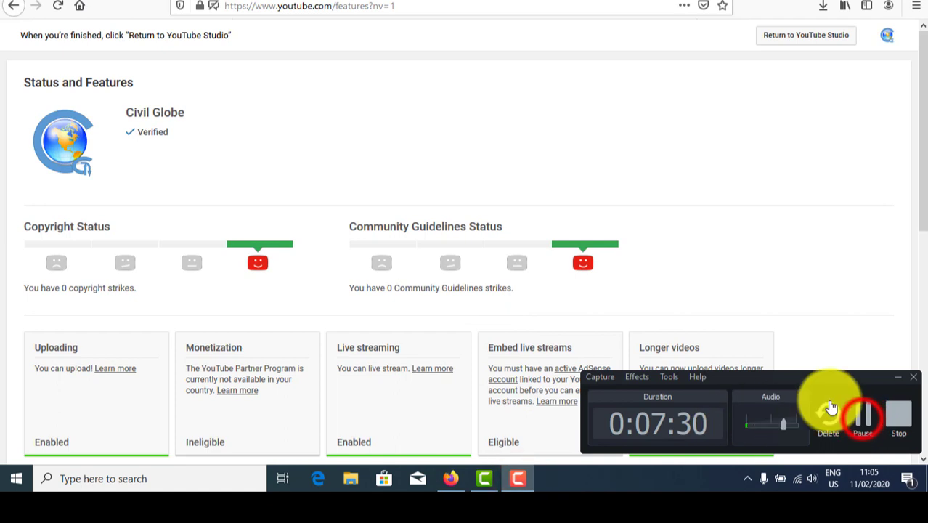
pyautogui.click(863, 415)
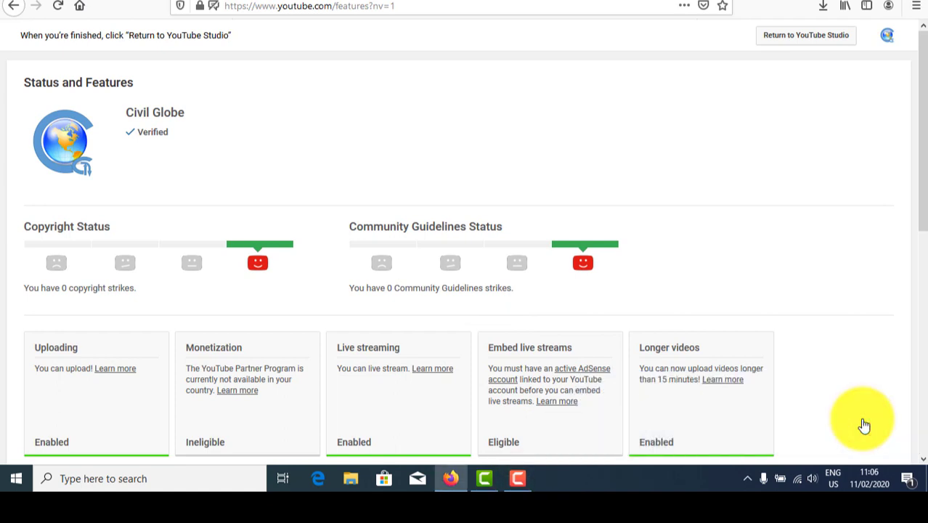
# Return to YouTube Studio, scroll the Civil Globe dashboard cards, and open the Videos list
pyautogui.click(788, 36)
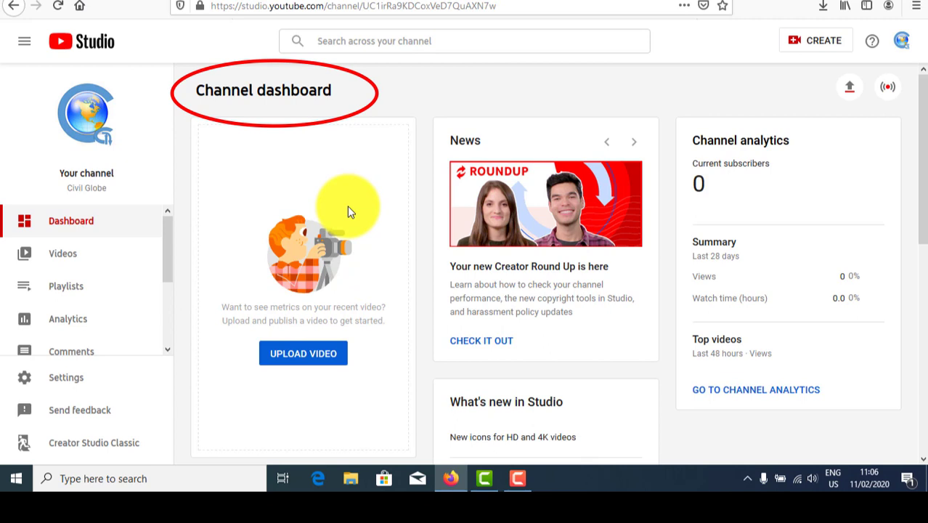
pyautogui.scroll(-2, 347, 207)
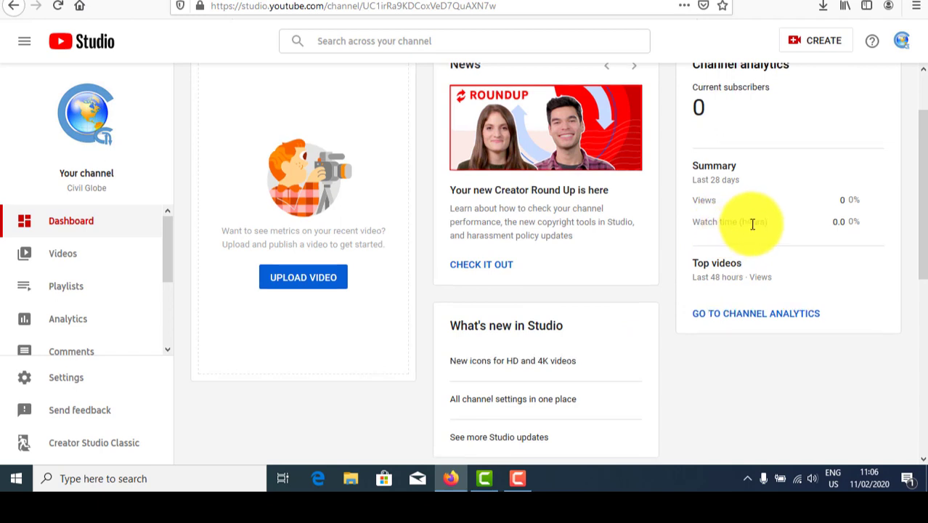
pyautogui.scroll(2, 753, 224)
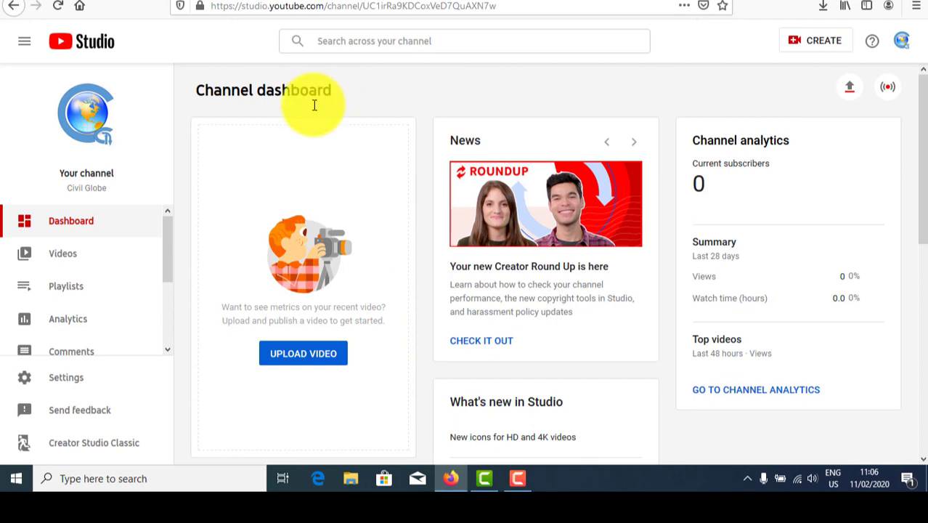
pyautogui.click(63, 256)
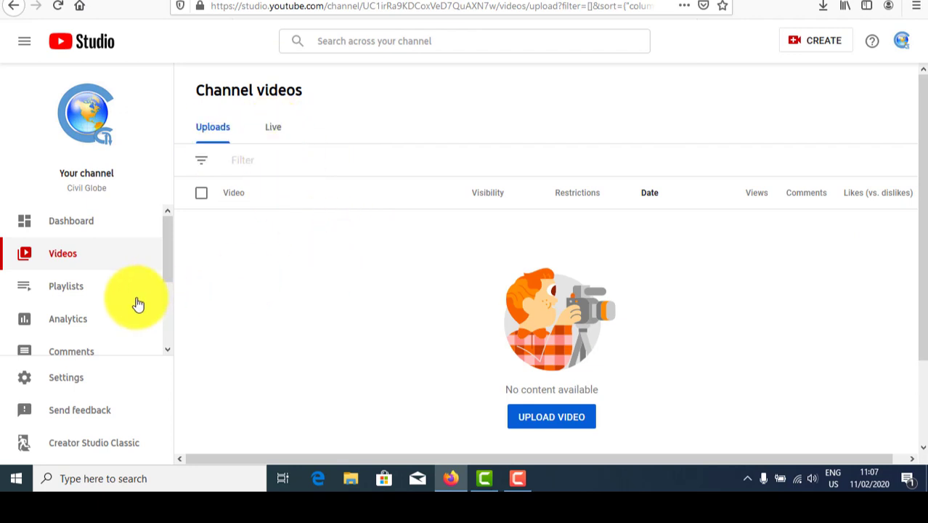
# Scroll the sidebar beside the empty Channel videos list and open Analytics
pyautogui.scroll(-3, 114, 311)
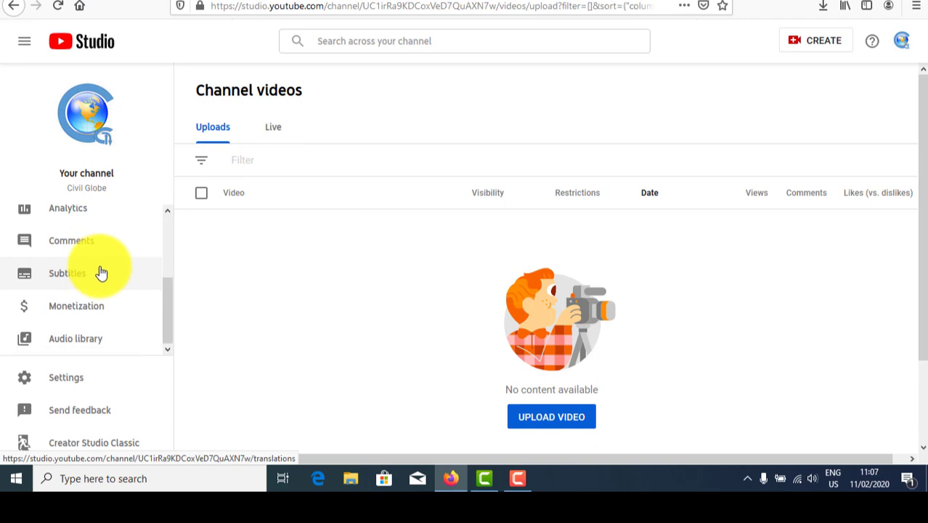
pyautogui.scroll(3, 102, 283)
pyautogui.click(103, 320)
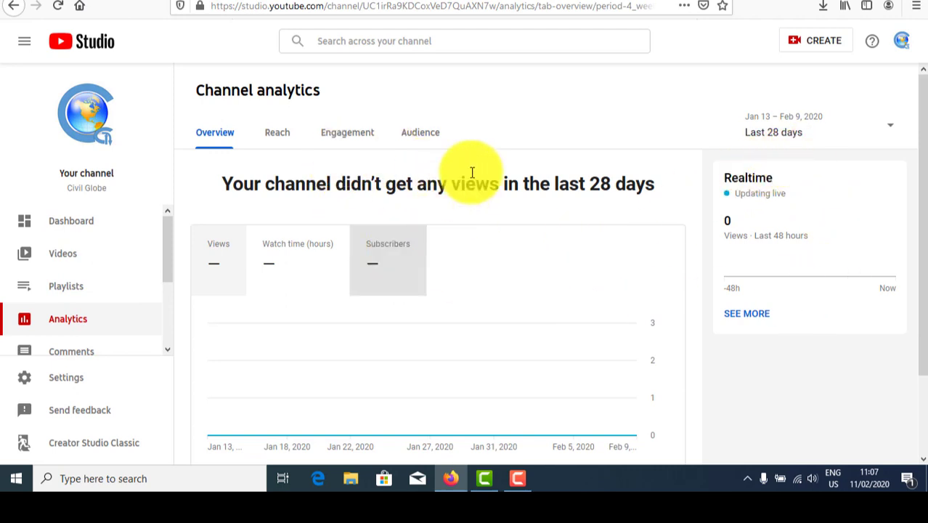
# Scroll the Overview chart showing no views in 28 days, then bring up the recorder controls
pyautogui.scroll(-2, 377, 332)
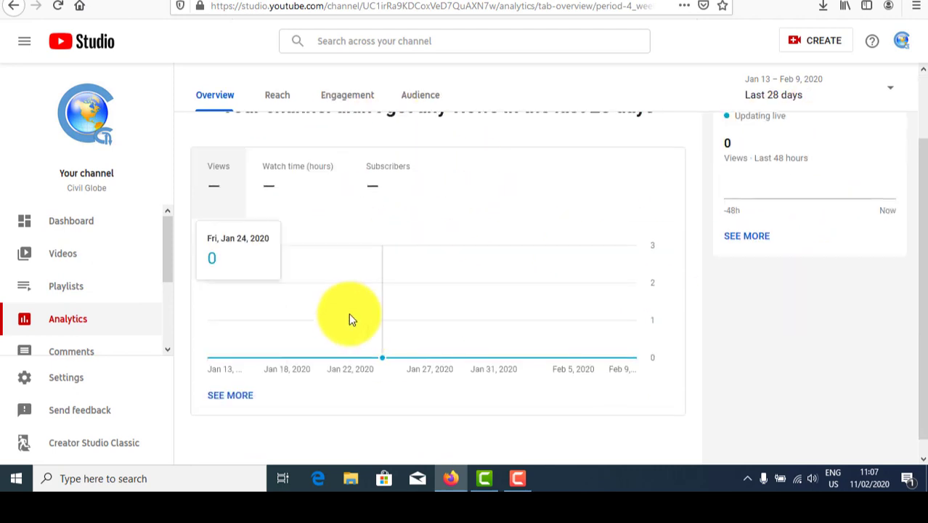
pyautogui.scroll(2, 617, 232)
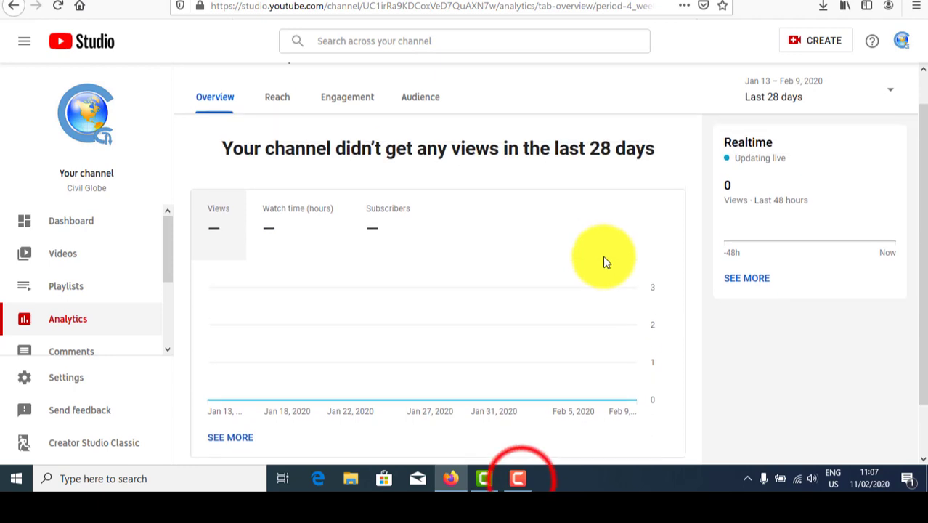
pyautogui.click(518, 478)
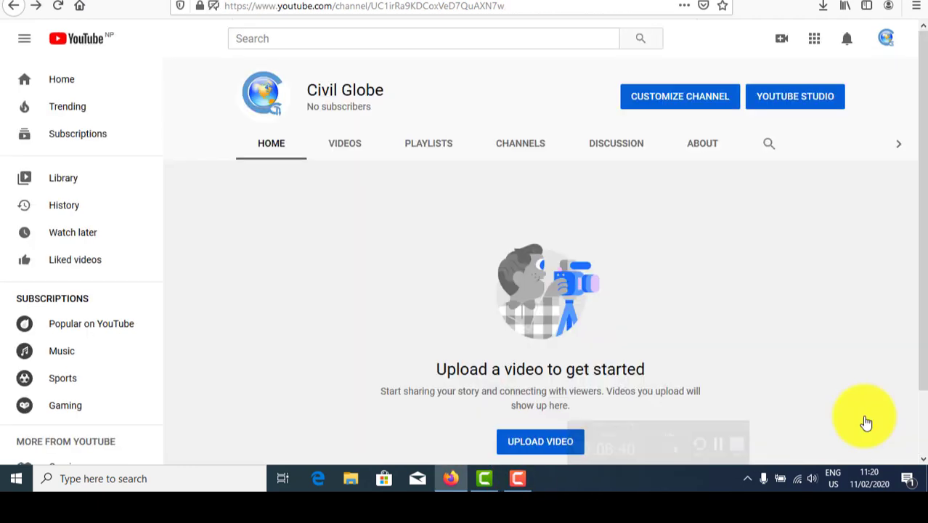
# Open Customize Channel and view the channel banner's edit options
pyautogui.click(663, 98)
pyautogui.click(663, 99)
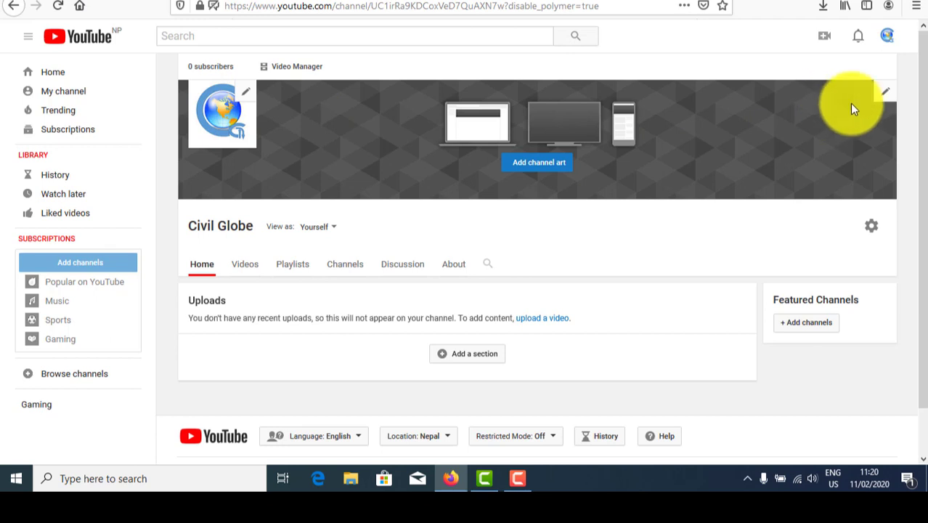
pyautogui.click(882, 97)
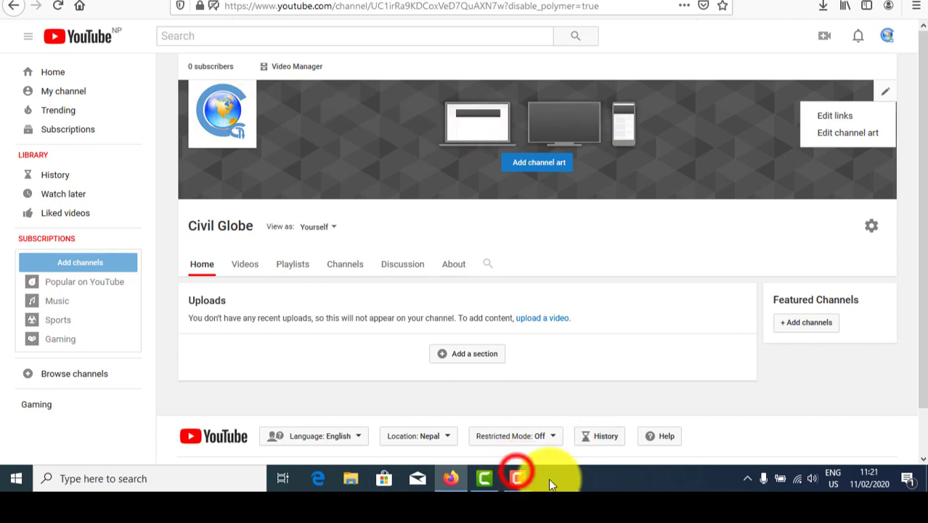
# Resume recording, dismiss the banner options, and go to YouTube Studio via the account menu
pyautogui.click(516, 472)
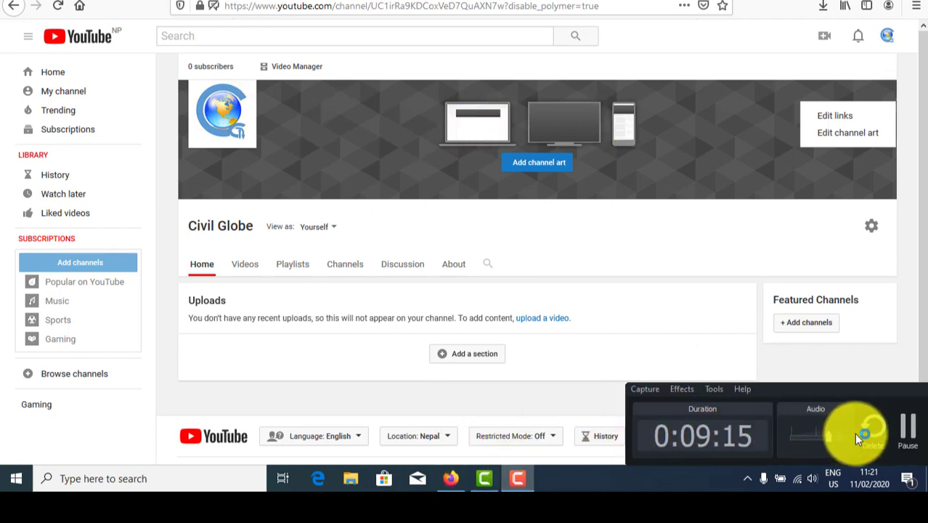
pyautogui.click(893, 415)
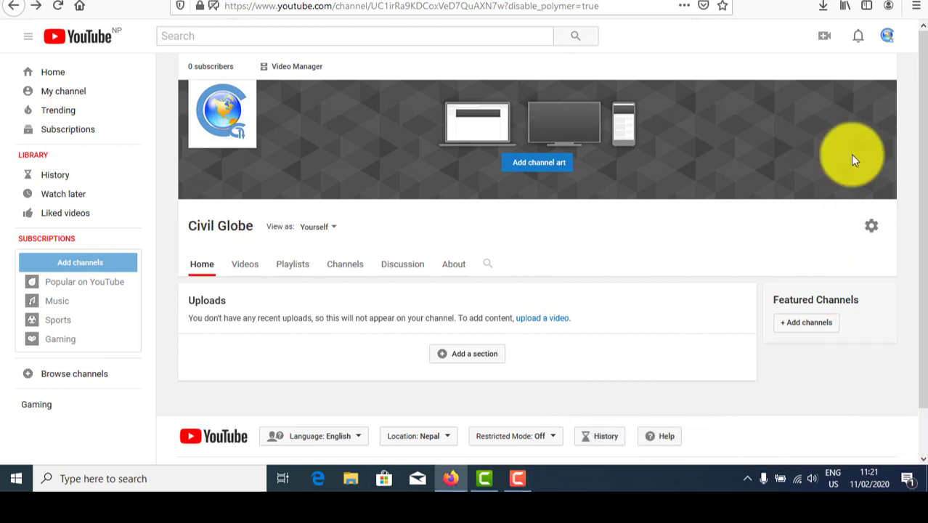
pyautogui.click(887, 36)
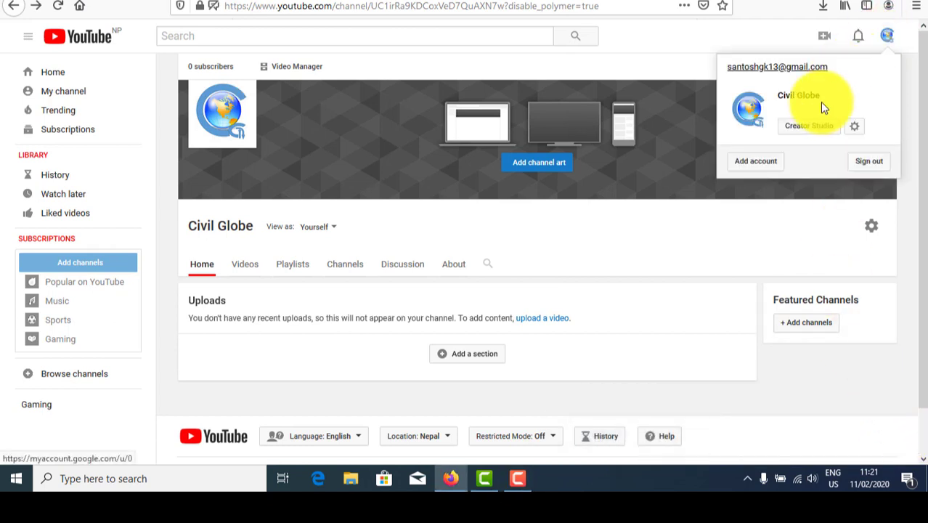
pyautogui.click(807, 128)
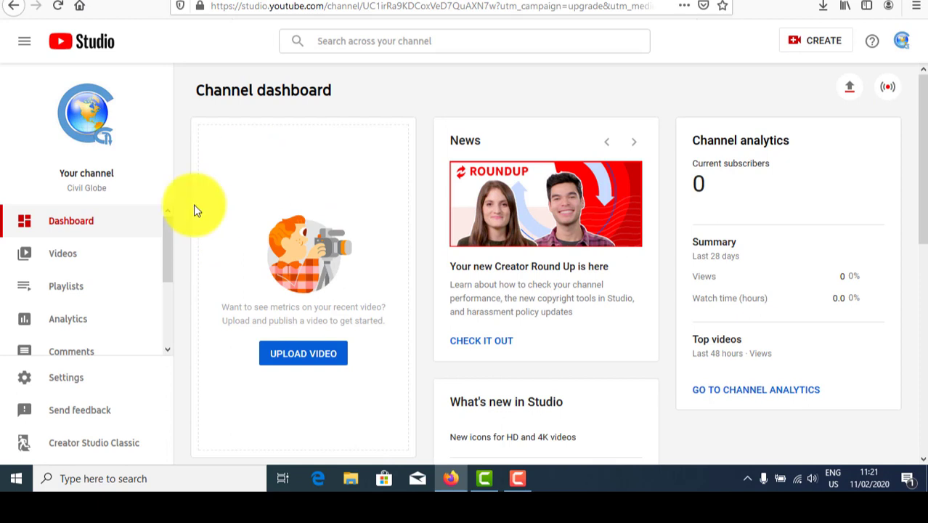
# Check the USD default currency in Settings, then view Channel basic info: Civil Globe, Nepal
pyautogui.click(93, 376)
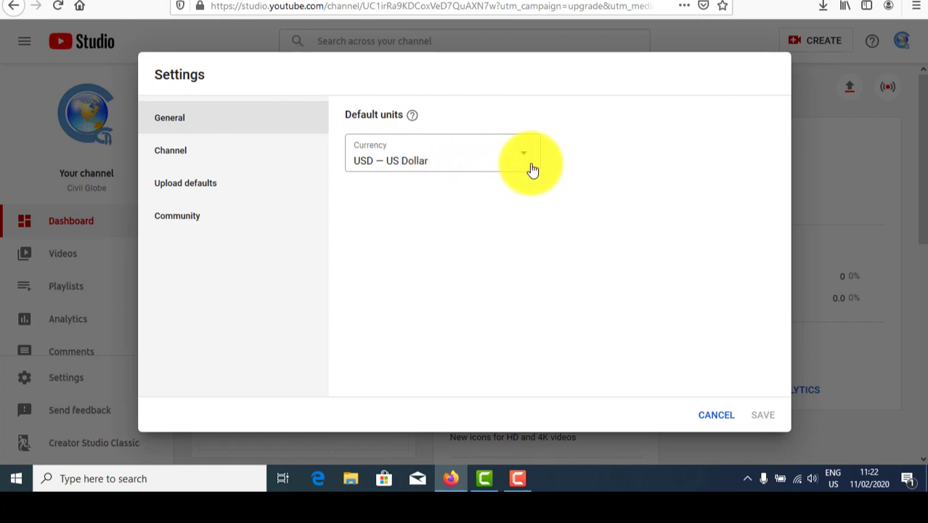
pyautogui.click(186, 153)
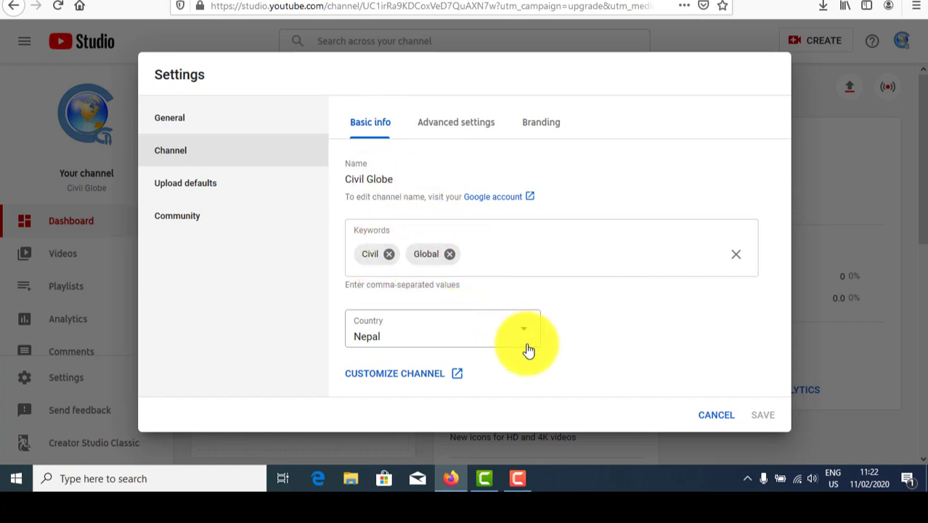
# Review the Channel advanced and Branding watermark options, then show Upload defaults with empty title and description
pyautogui.click(460, 125)
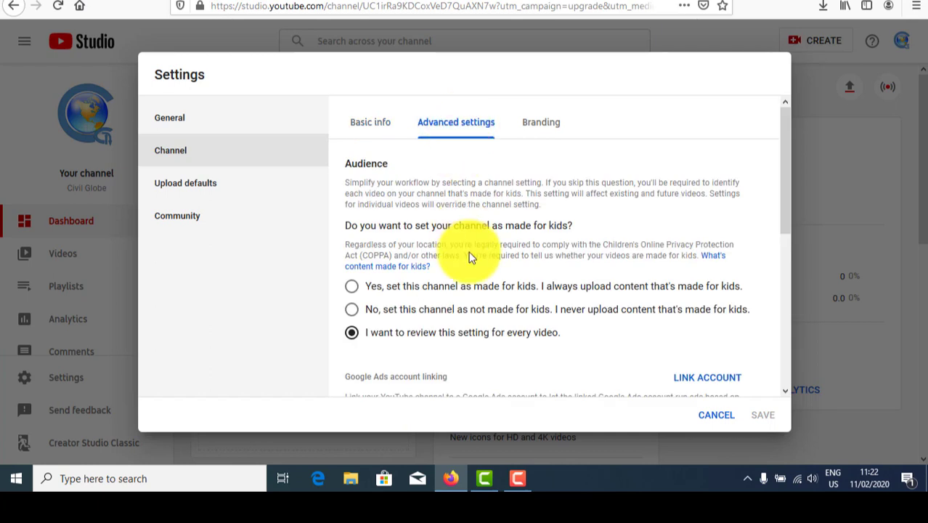
pyautogui.scroll(-1, 507, 265)
pyautogui.scroll(-2, 508, 265)
pyautogui.scroll(1, 406, 280)
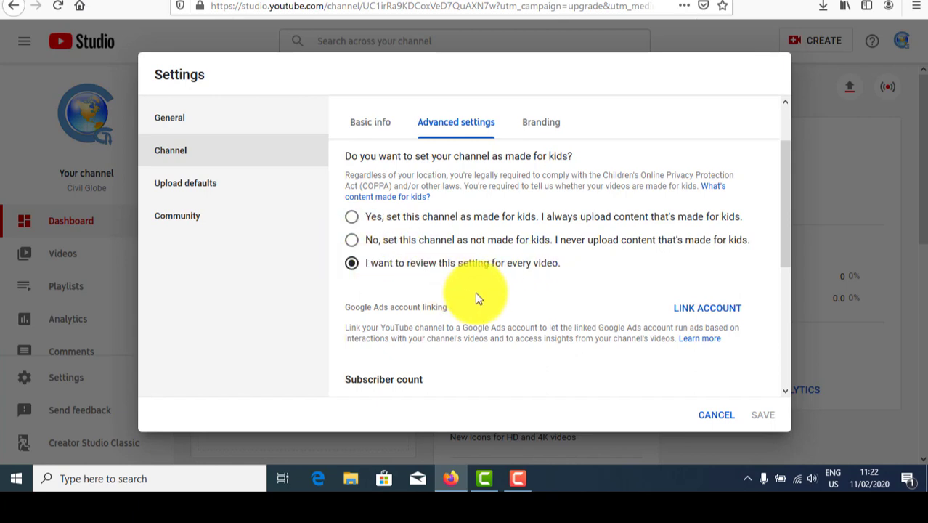
pyautogui.scroll(-3, 465, 297)
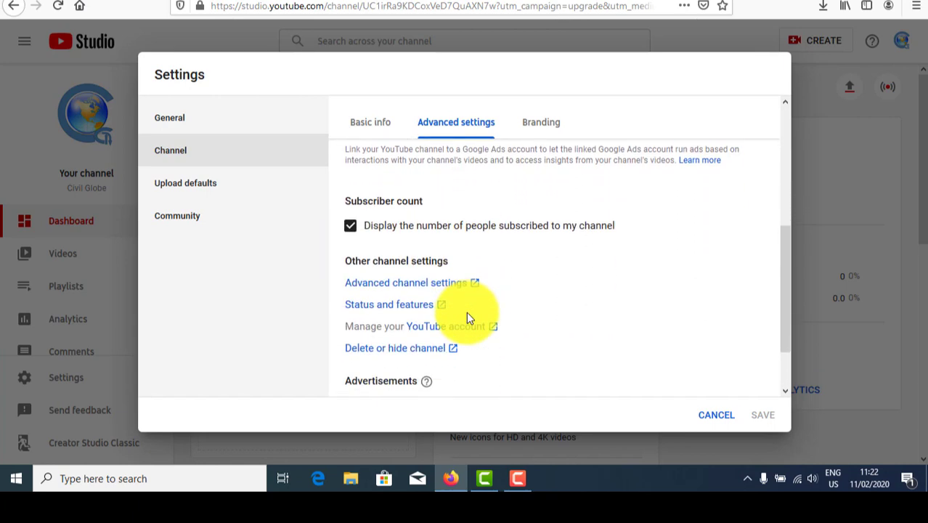
pyautogui.scroll(-2, 450, 305)
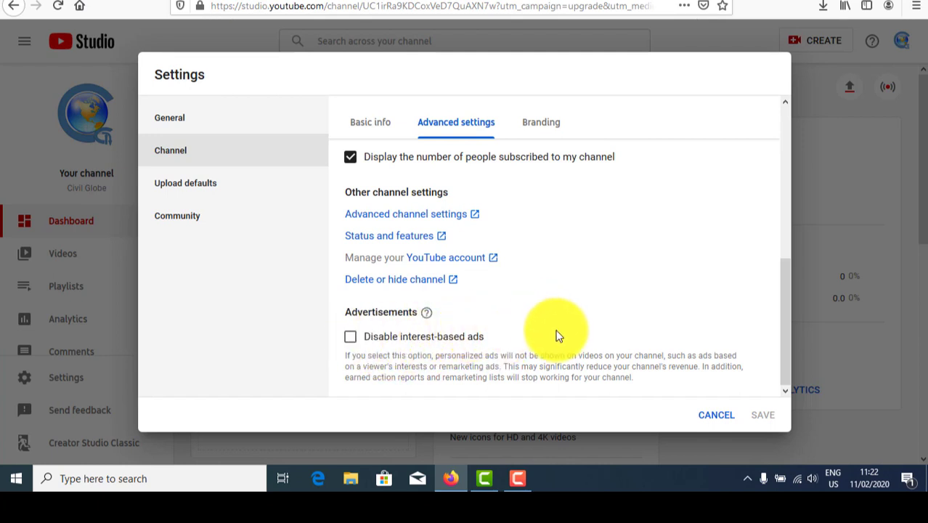
pyautogui.scroll(5, 556, 336)
pyautogui.scroll(-5, 556, 335)
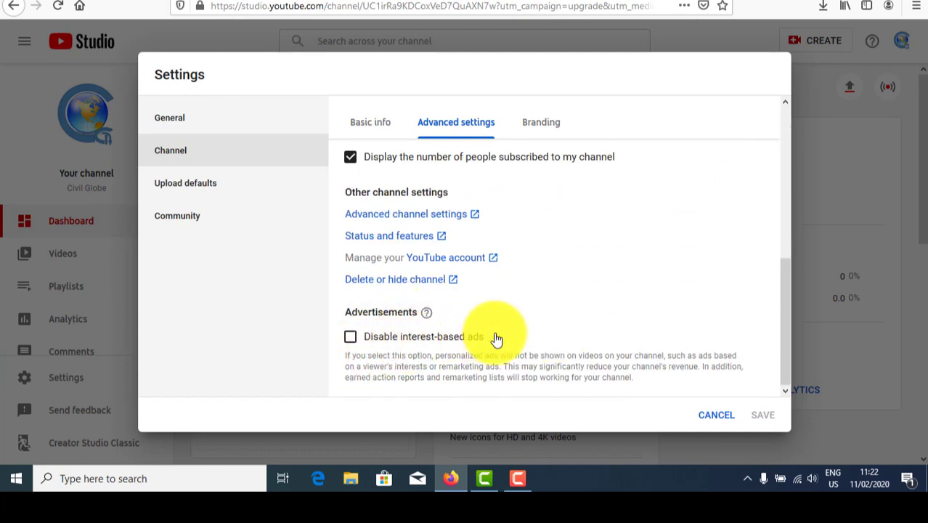
pyautogui.click(540, 123)
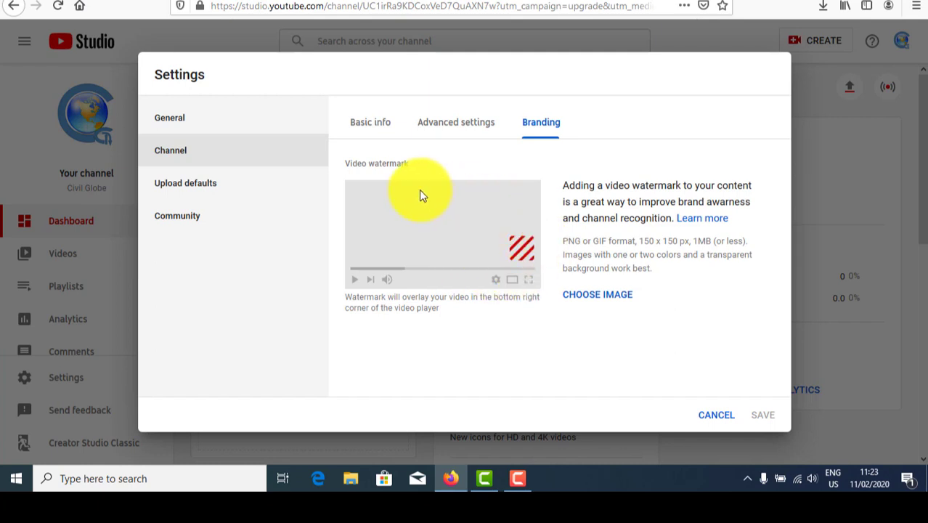
pyautogui.click(182, 183)
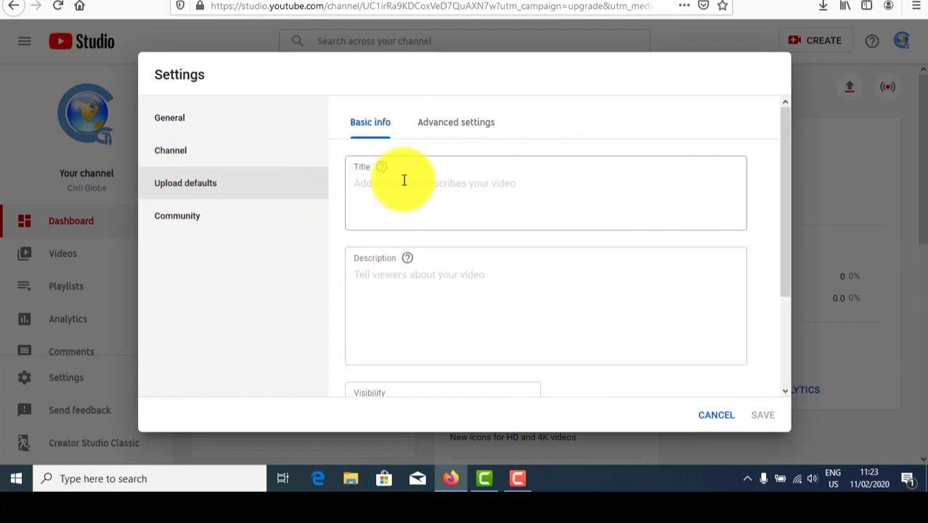
# Review advanced upload defaults: Standard YouTube License, category left at None, all comments allowed
pyautogui.scroll(-3, 430, 285)
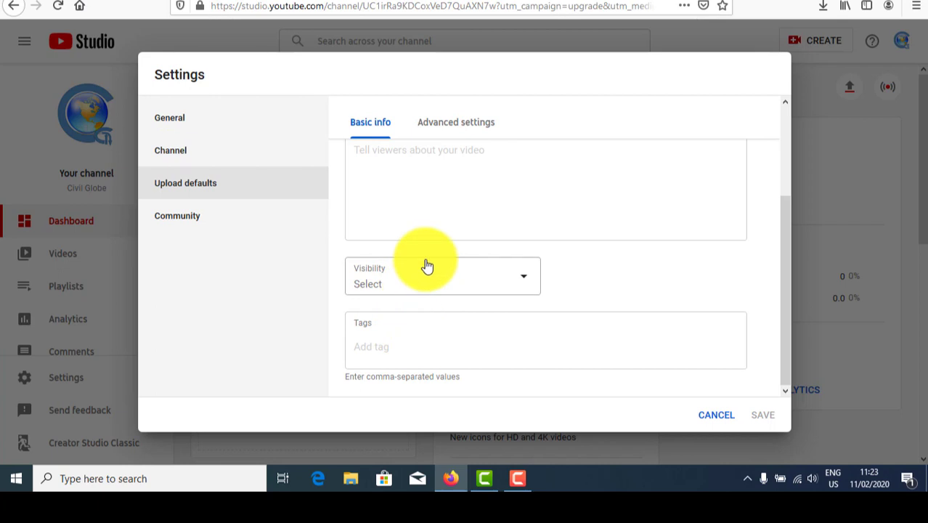
pyautogui.click(458, 122)
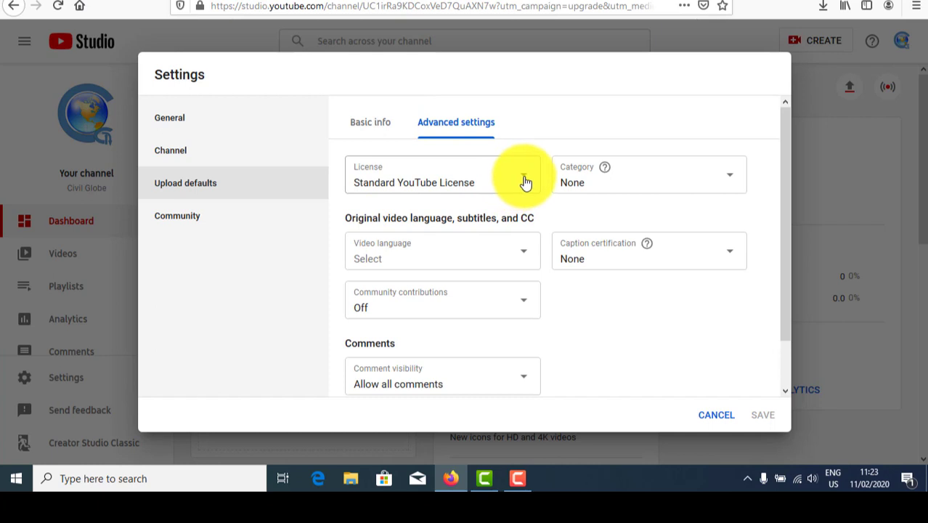
pyautogui.click(733, 168)
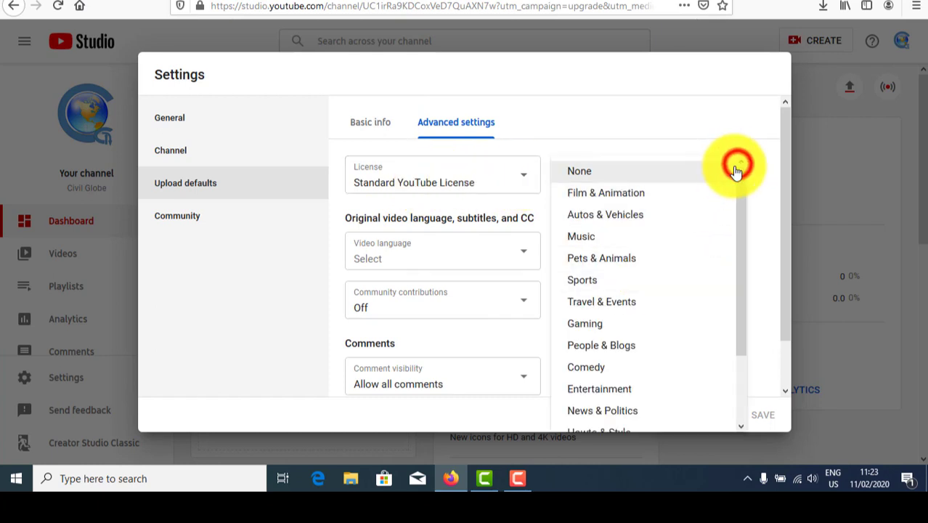
pyautogui.click(760, 162)
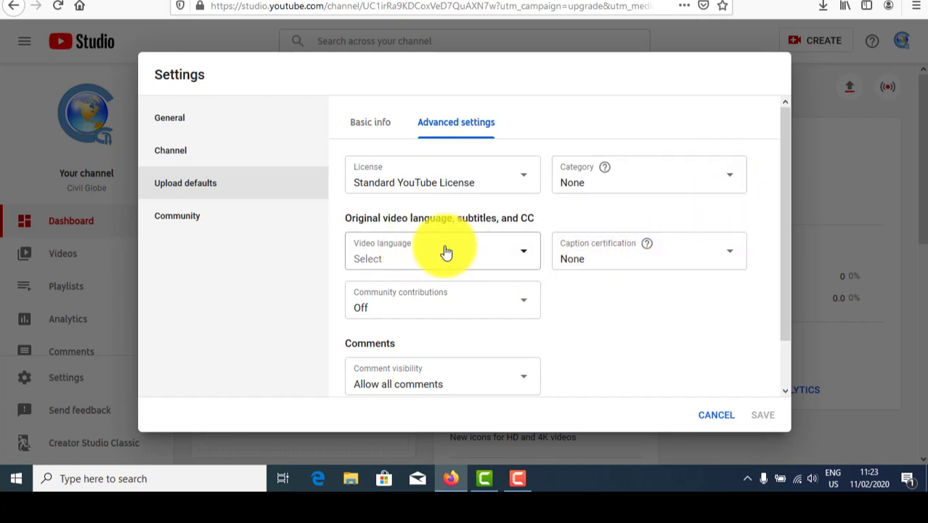
pyautogui.scroll(-1, 439, 268)
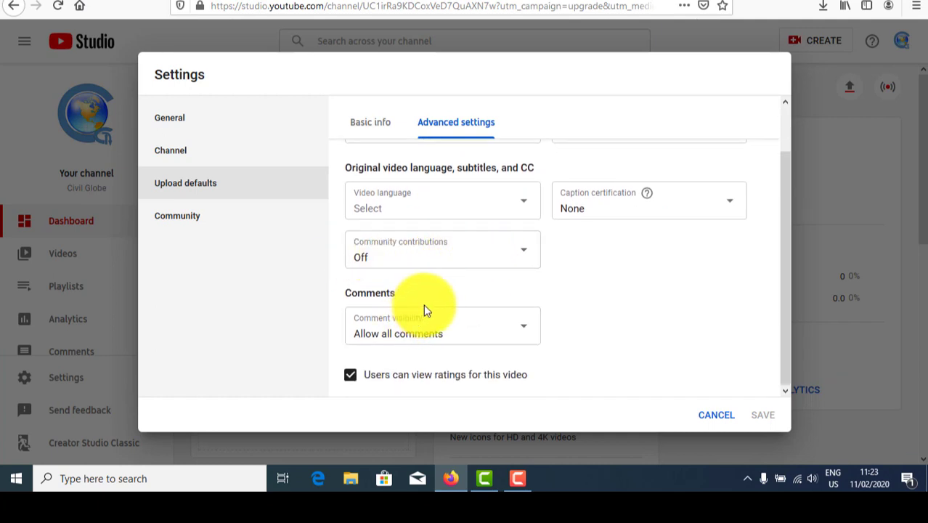
pyautogui.click(183, 216)
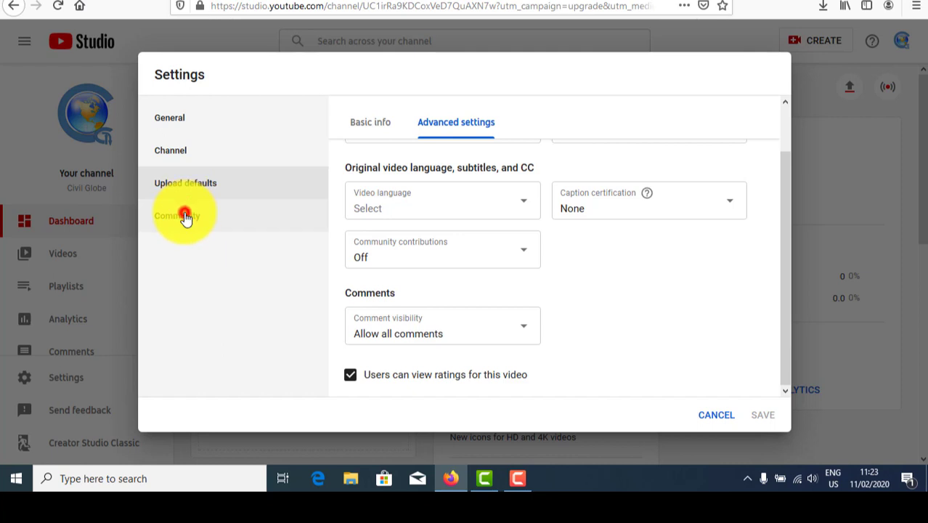
# Look over Community defaults and the moderator, approved and hidden user filters
pyautogui.click(465, 122)
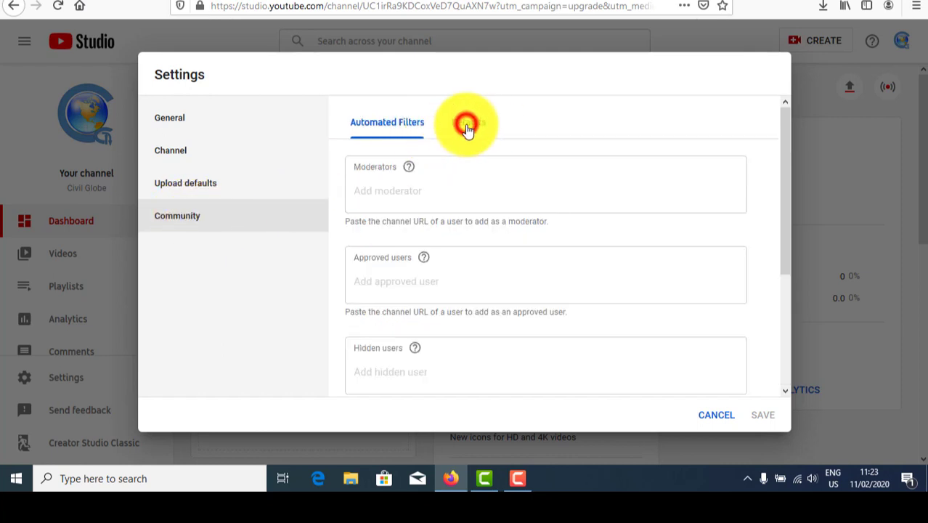
pyautogui.click(392, 122)
pyautogui.click(403, 120)
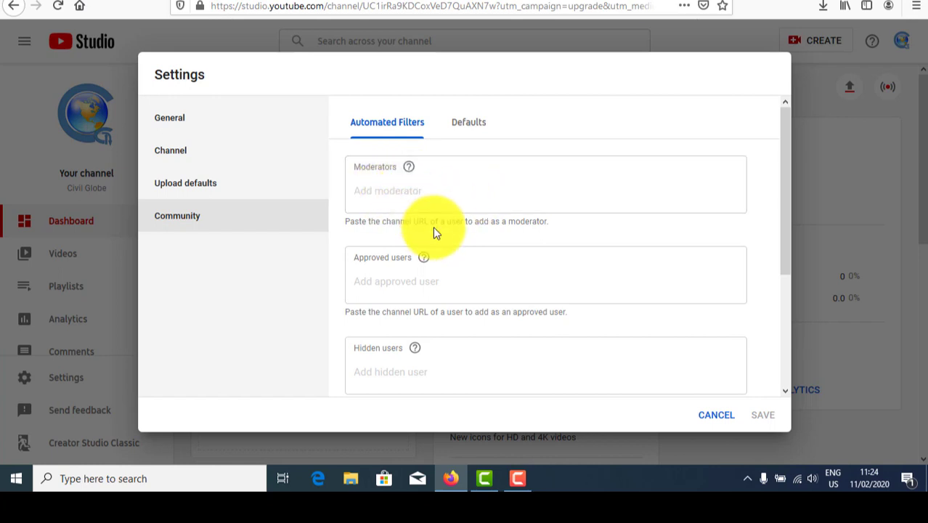
pyautogui.scroll(-3, 420, 284)
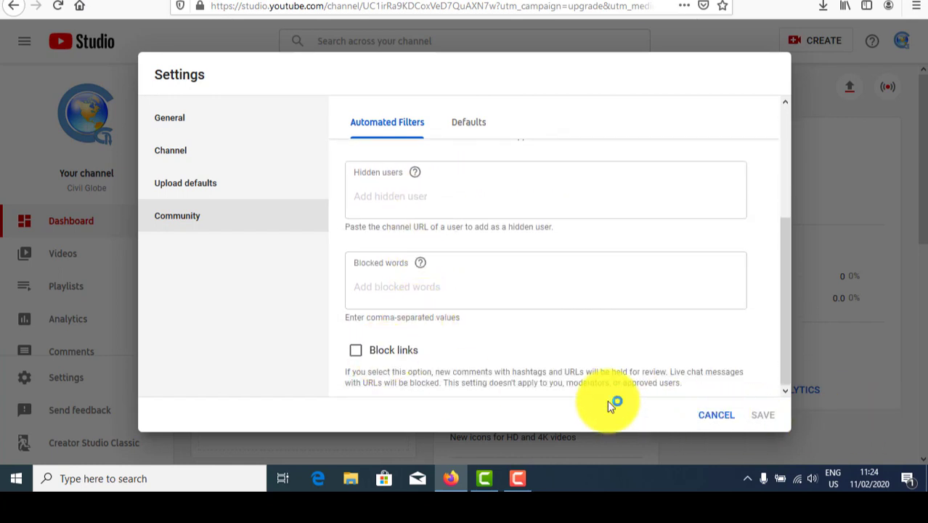
pyautogui.scroll(3, 465, 259)
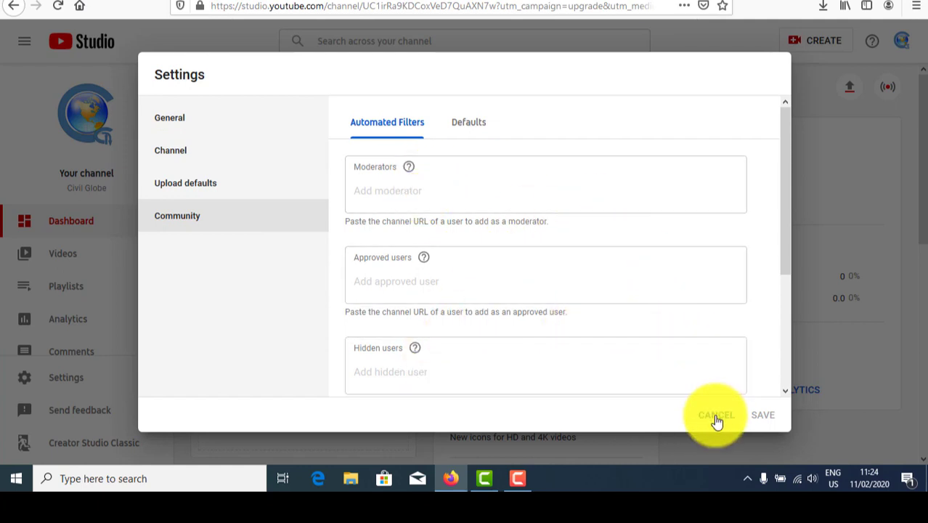
pyautogui.scroll(-3, 515, 265)
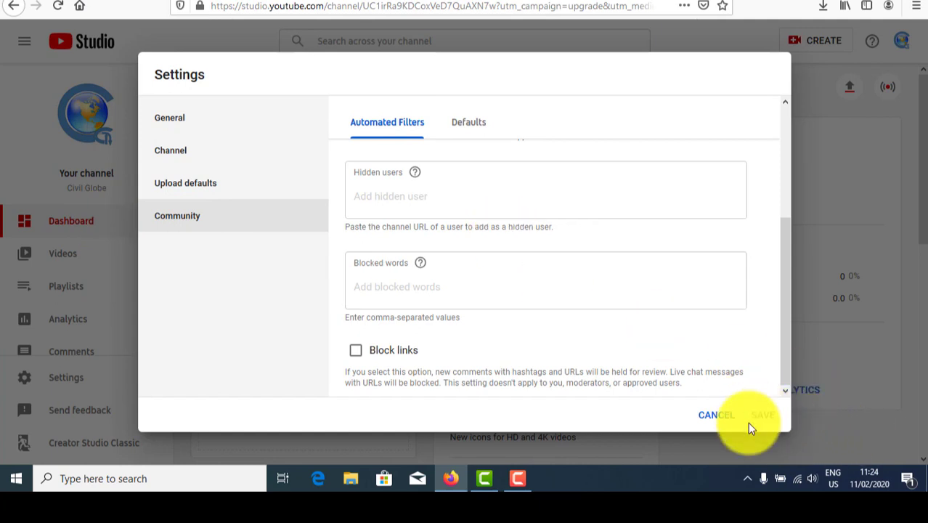
# Cancel Settings without saving and return to the Civil Globe dashboard showing 0 subscribers
pyautogui.click(713, 421)
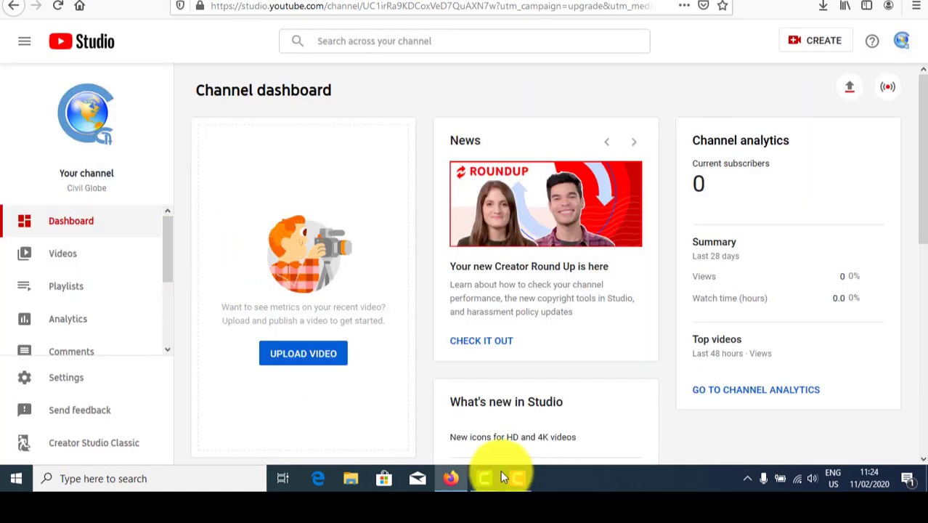
pyautogui.scroll(-2, 284, 439)
pyautogui.scroll(2, 294, 317)
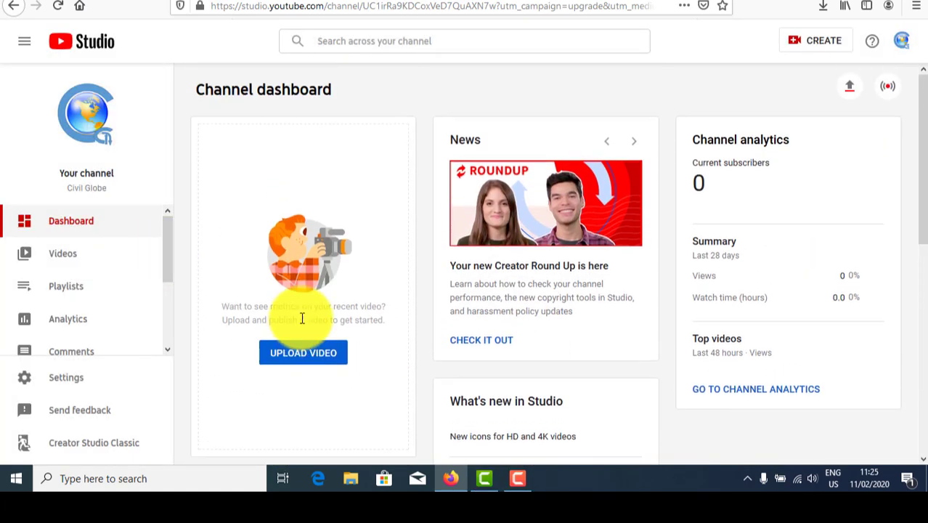